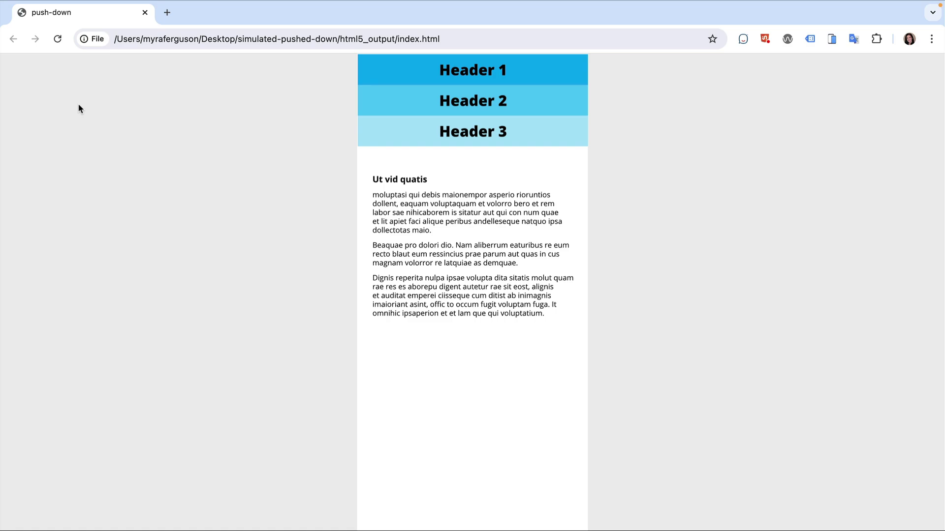
- Expand Headers 1, 2 and 3 in the Chrome preview, then switch back to InDesign
{"action": "left_click", "coordinate": [385, 77]}
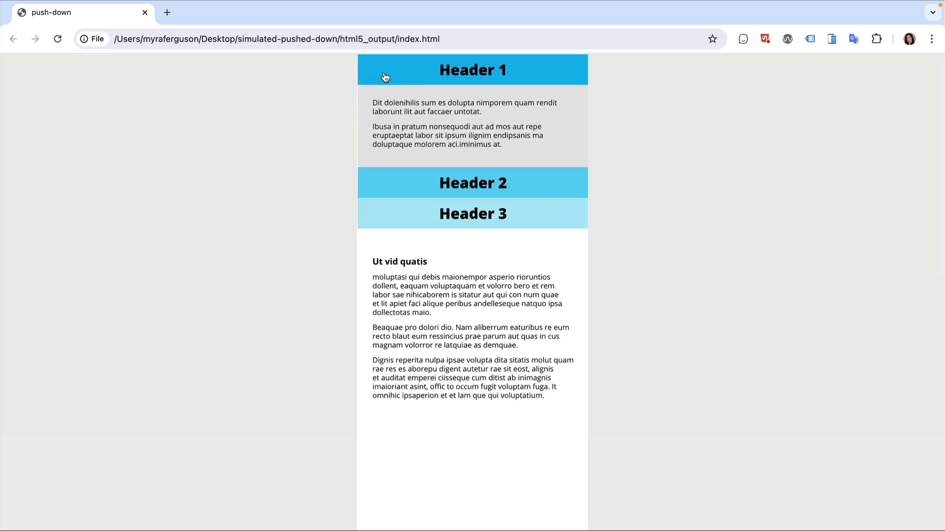
{"action": "left_click", "coordinate": [390, 182]}
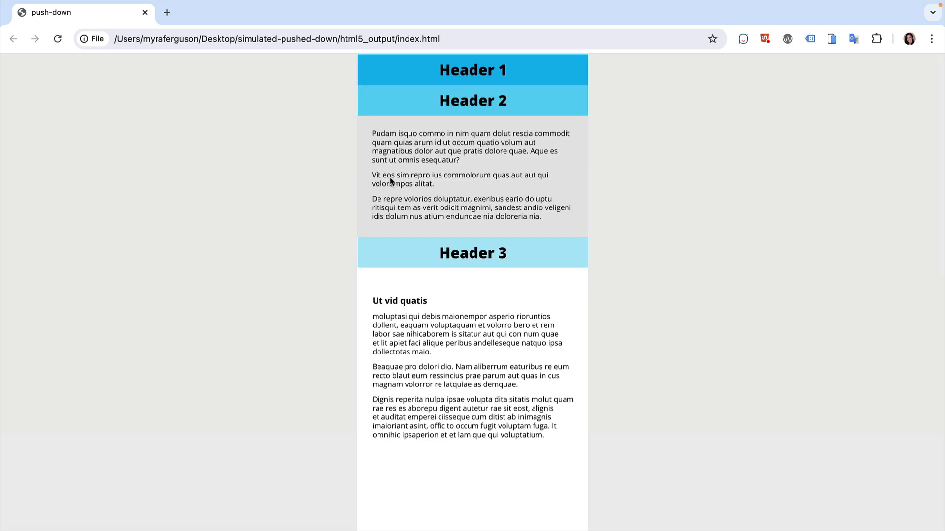
{"action": "left_click", "coordinate": [398, 254]}
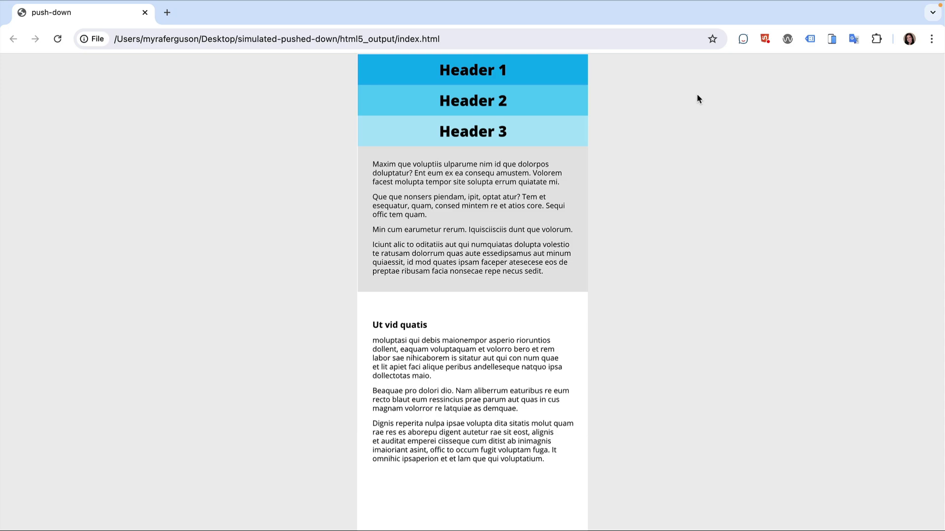
{"action": "key", "text": "super+Tab"}
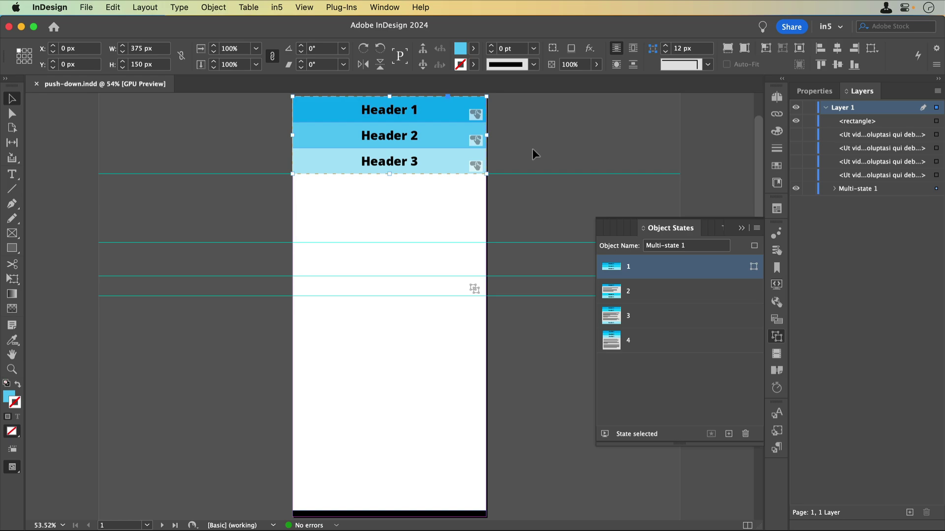
{"action": "left_click", "coordinate": [636, 293]}
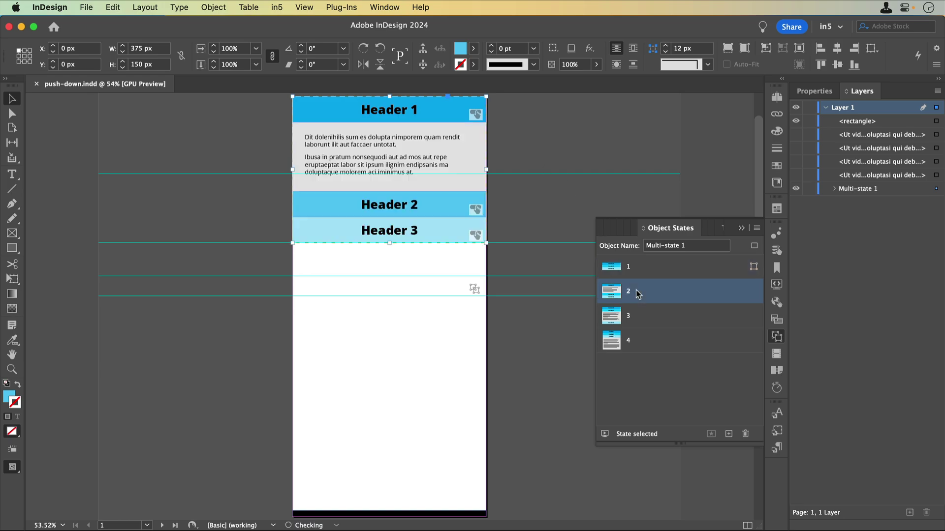
{"action": "left_click", "coordinate": [650, 318]}
{"action": "left_click", "coordinate": [653, 340]}
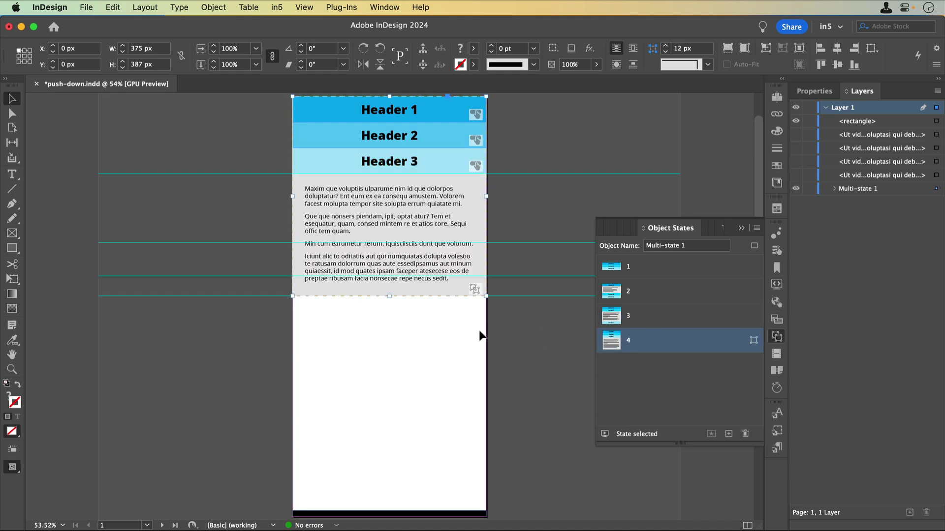
{"action": "scroll", "coordinate": [504, 333], "scroll_direction": "down", "scroll_amount": 1}
{"action": "scroll", "coordinate": [506, 334], "scroll_direction": "down", "scroll_amount": 5}
{"action": "scroll", "coordinate": [505, 334], "scroll_direction": "down", "scroll_amount": 4}
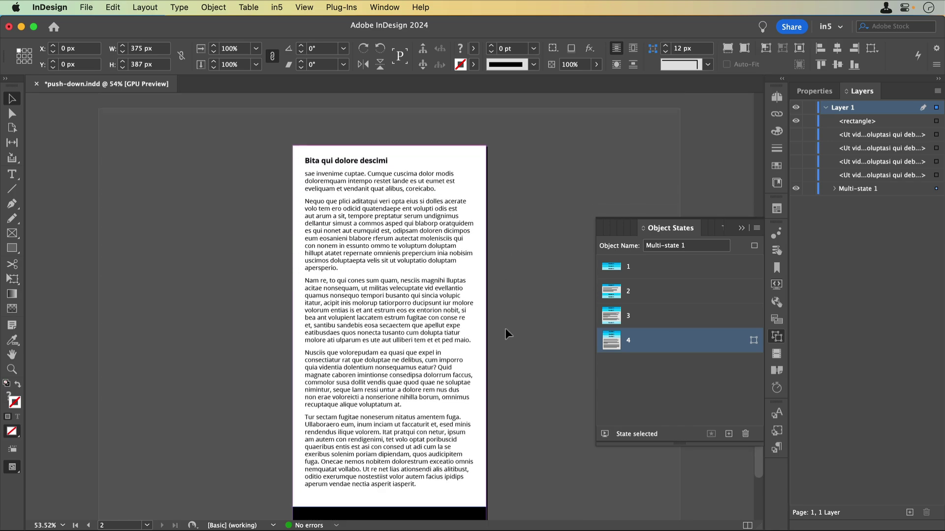
{"action": "scroll", "coordinate": [505, 334], "scroll_direction": "up", "scroll_amount": 4}
{"action": "scroll", "coordinate": [505, 334], "scroll_direction": "up", "scroll_amount": 3}
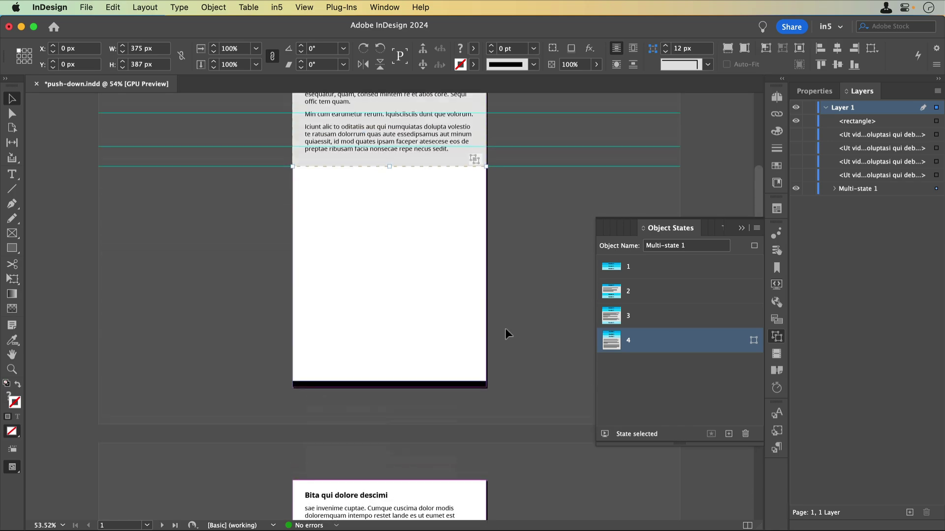
{"action": "scroll", "coordinate": [505, 334], "scroll_direction": "up", "scroll_amount": 2}
{"action": "scroll", "coordinate": [505, 334], "scroll_direction": "up", "scroll_amount": 2}
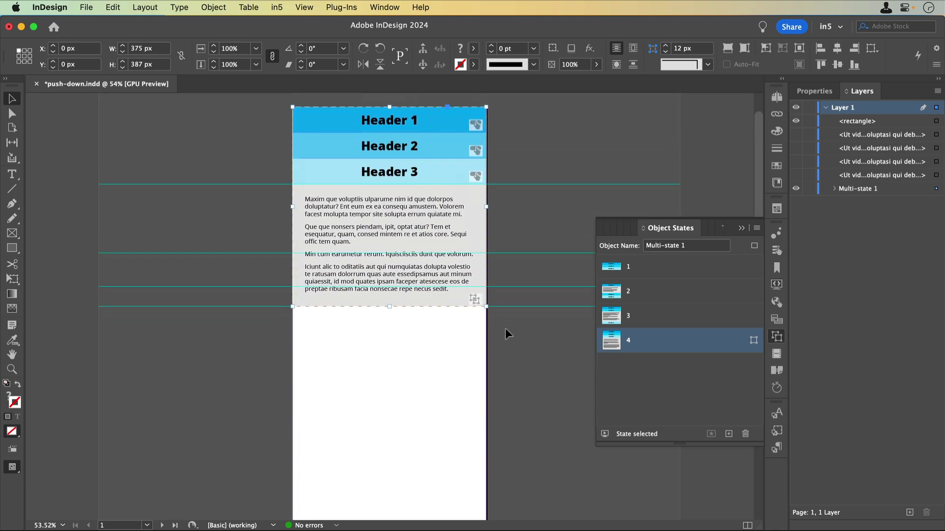
{"action": "scroll", "coordinate": [505, 334], "scroll_direction": "down", "scroll_amount": 1}
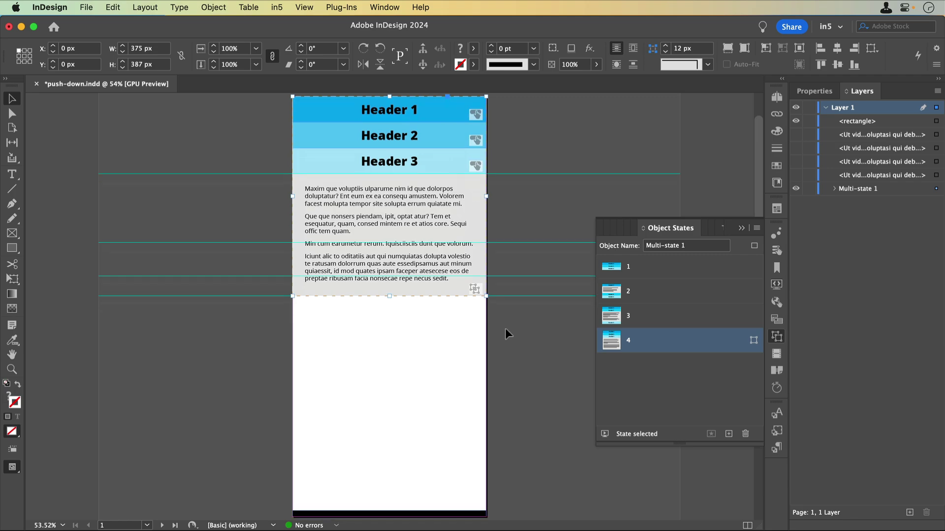
{"action": "left_click", "coordinate": [647, 268]}
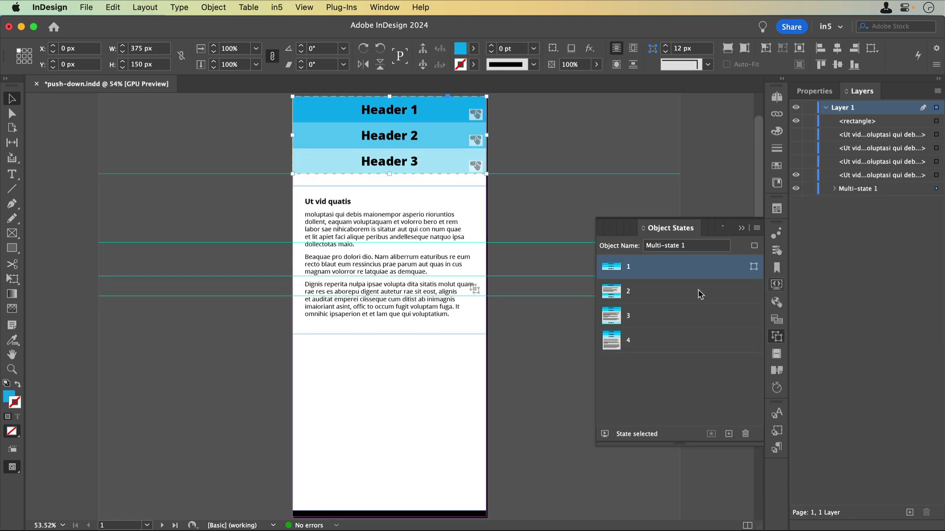
- Move the Ut vid quatis body text frame down 24 px to Y 174 px
{"action": "left_click", "coordinate": [390, 220]}
{"action": "left_click", "coordinate": [393, 220]}
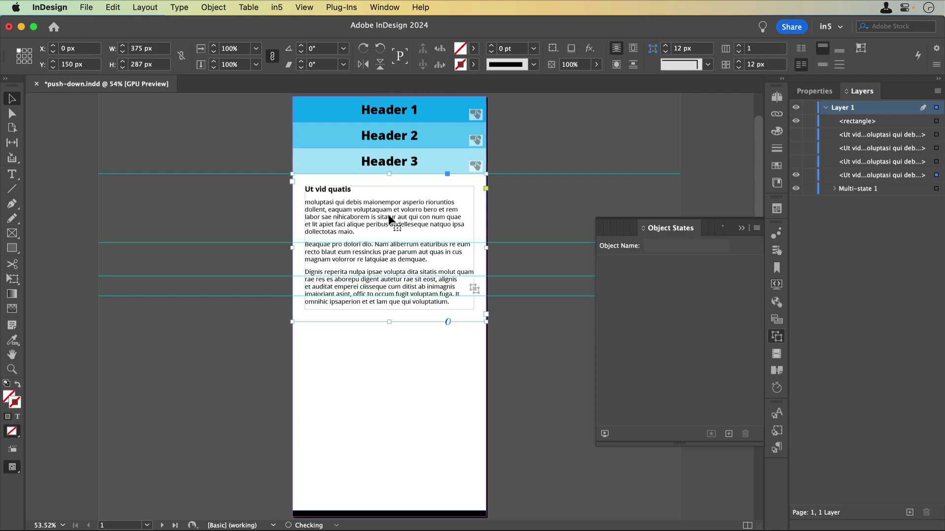
{"action": "left_click", "coordinate": [94, 65]}
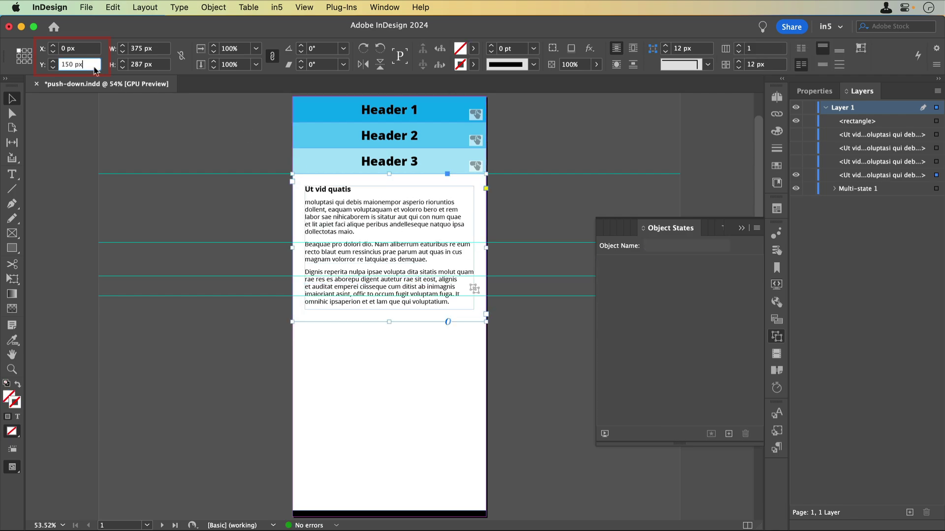
{"action": "type", "text": "+24"}
{"action": "key", "text": "Return"}
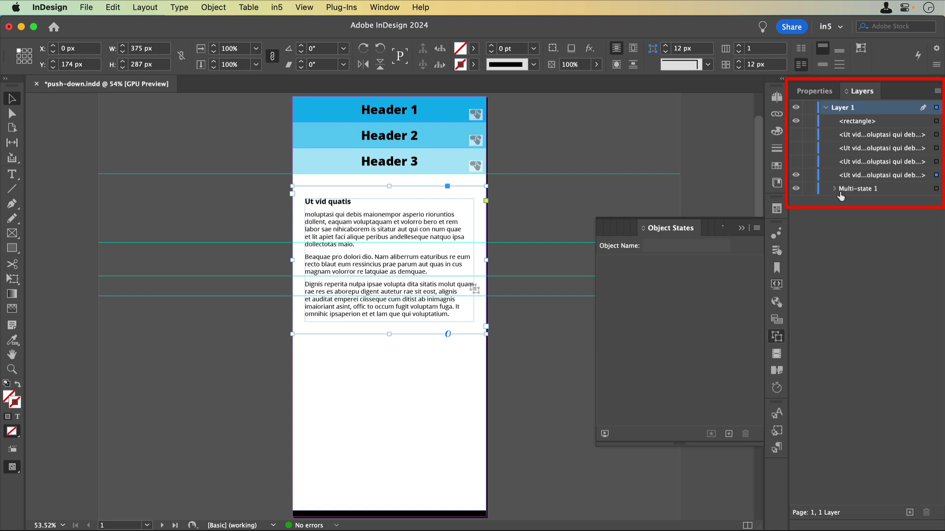
- Nest the Ut vid quatis text frame inside Multi-state 1 using the Layers panel
{"action": "left_click", "coordinate": [835, 190]}
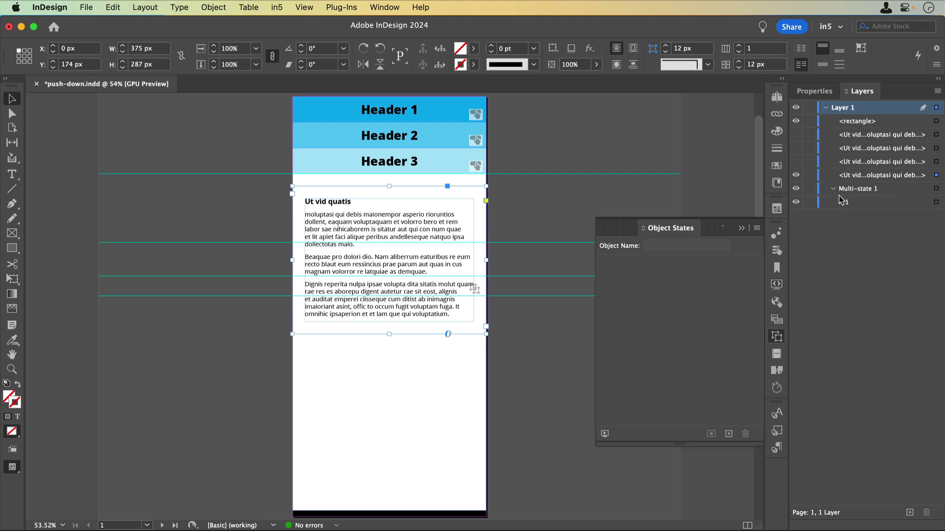
{"action": "left_click", "coordinate": [841, 203]}
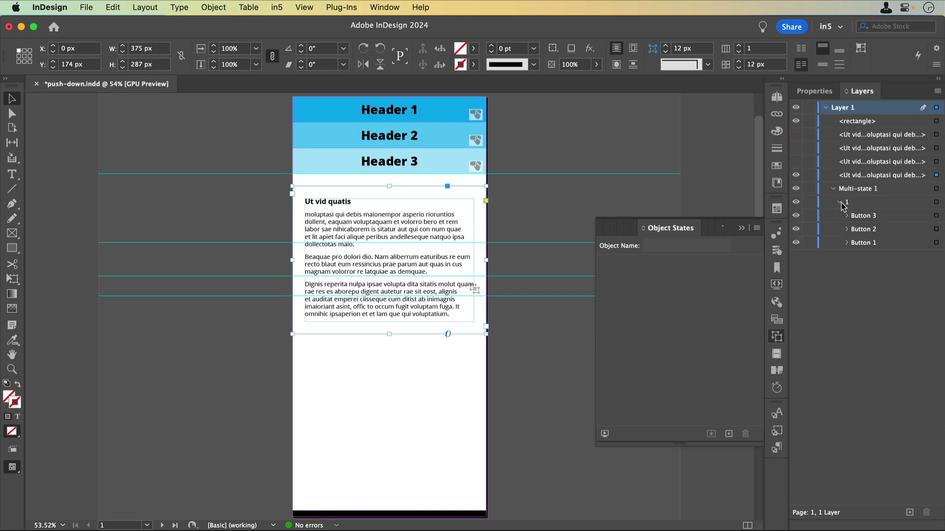
{"action": "left_click", "coordinate": [438, 141]}
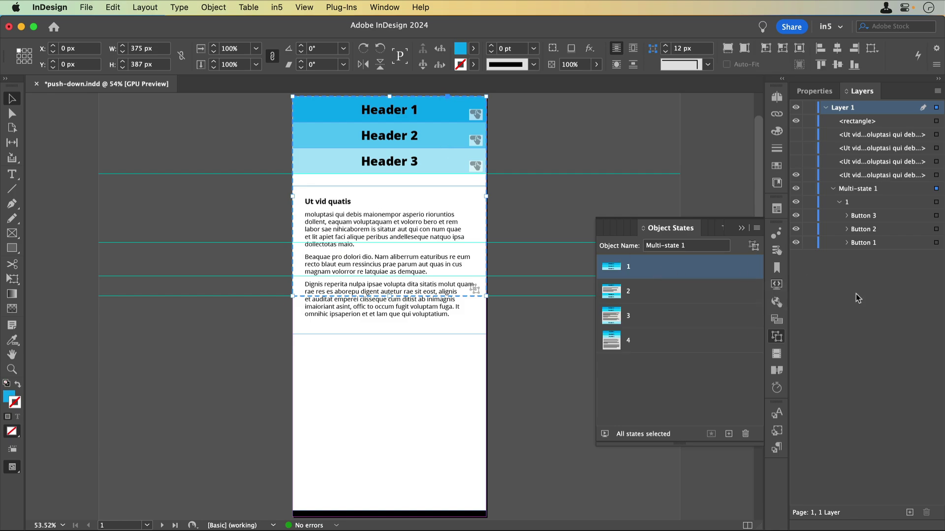
{"action": "left_click", "coordinate": [882, 177]}
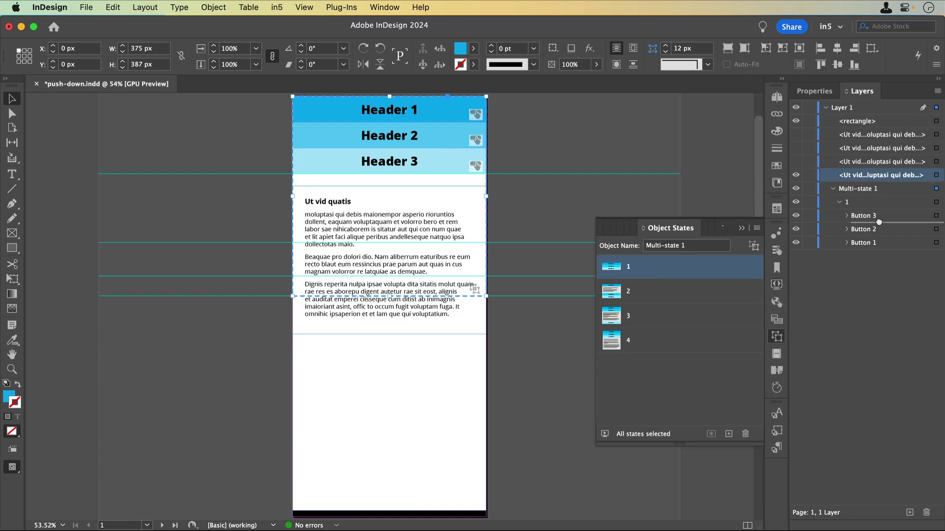
{"action": "left_click_drag", "start_coordinate": [878, 253], "coordinate": [879, 251]}
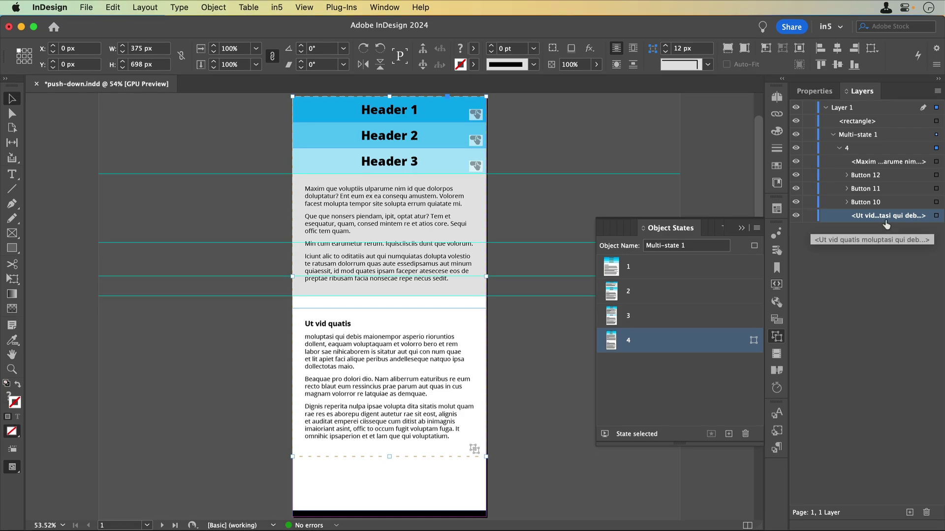
- Save the document and show the Resources page of in5's Export HTML5 dialog
{"action": "key", "text": "super+s"}
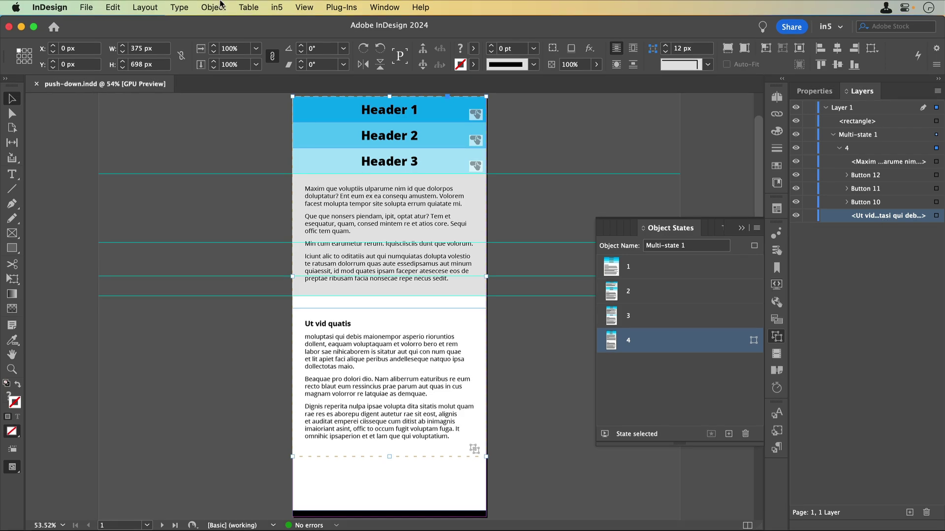
{"action": "left_click", "coordinate": [272, 13]}
{"action": "left_click", "coordinate": [305, 36]}
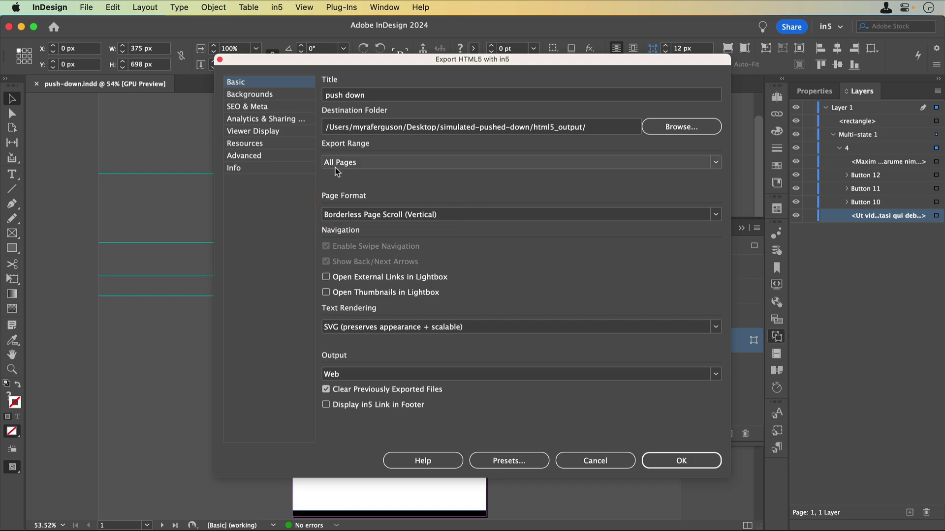
{"action": "left_click", "coordinate": [271, 147]}
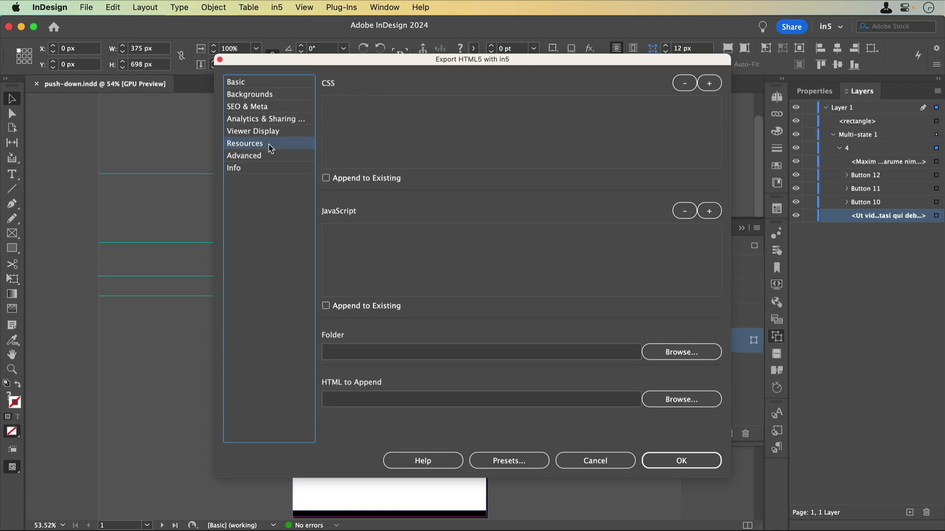
- Add pasted resource-1.js code 'resetMSOs = false;' and run the HTML5 export
{"action": "left_click", "coordinate": [709, 212]}
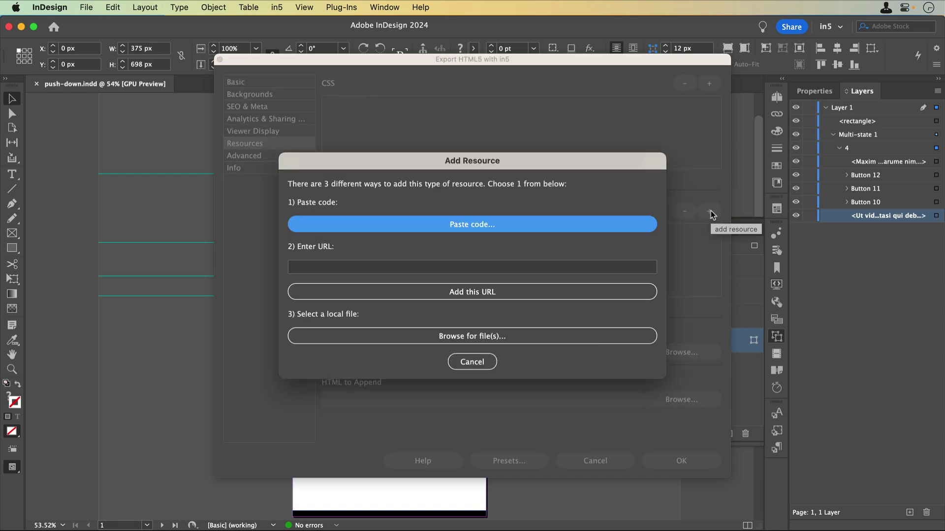
{"action": "left_click", "coordinate": [511, 228]}
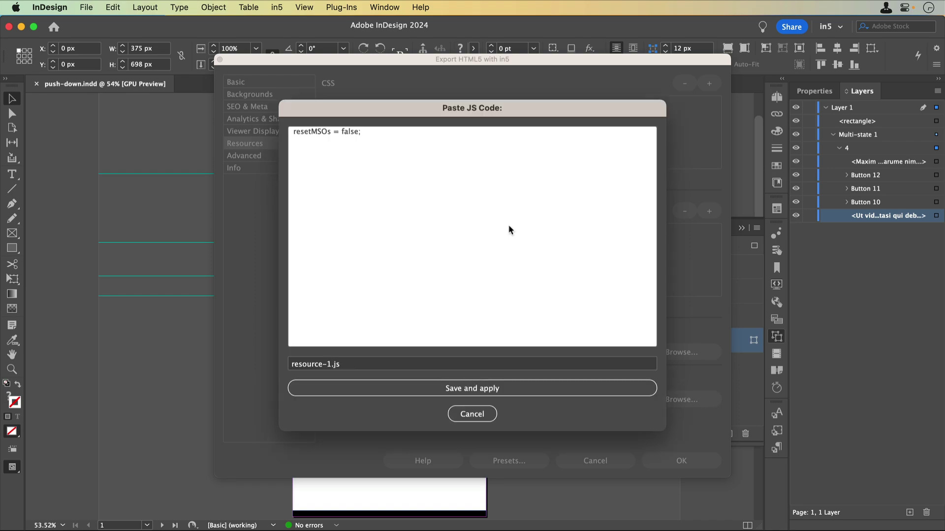
{"action": "left_click", "coordinate": [489, 390]}
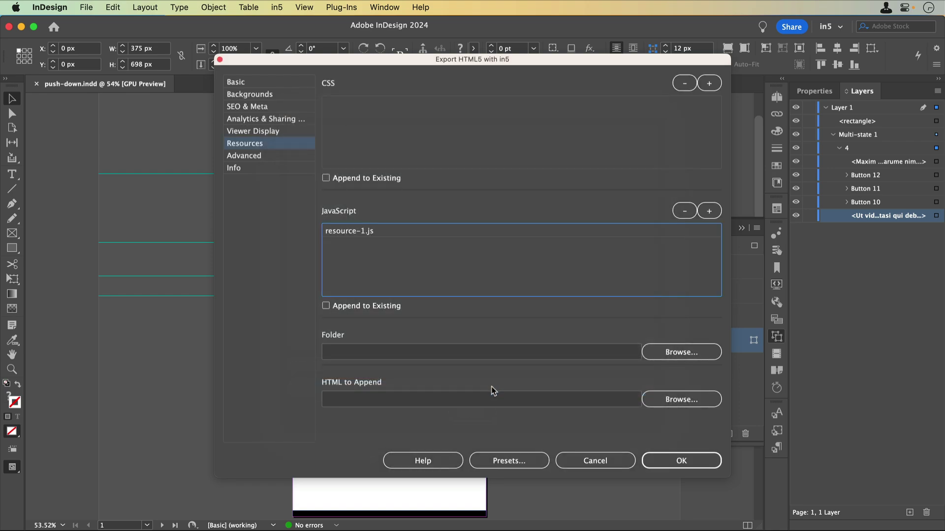
{"action": "left_click", "coordinate": [659, 461]}
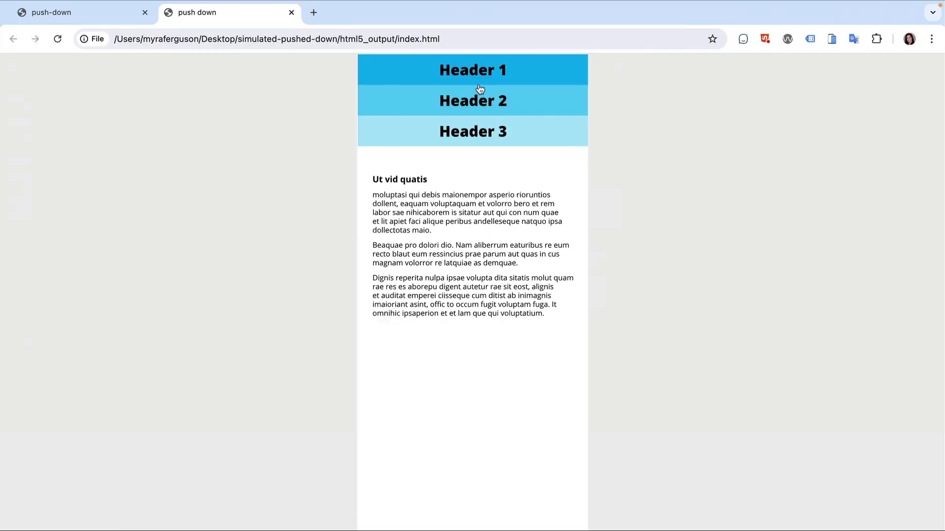
- Expand Headers 1, 2 and 3 on the re-exported page to check the push-down
{"action": "left_click", "coordinate": [480, 74]}
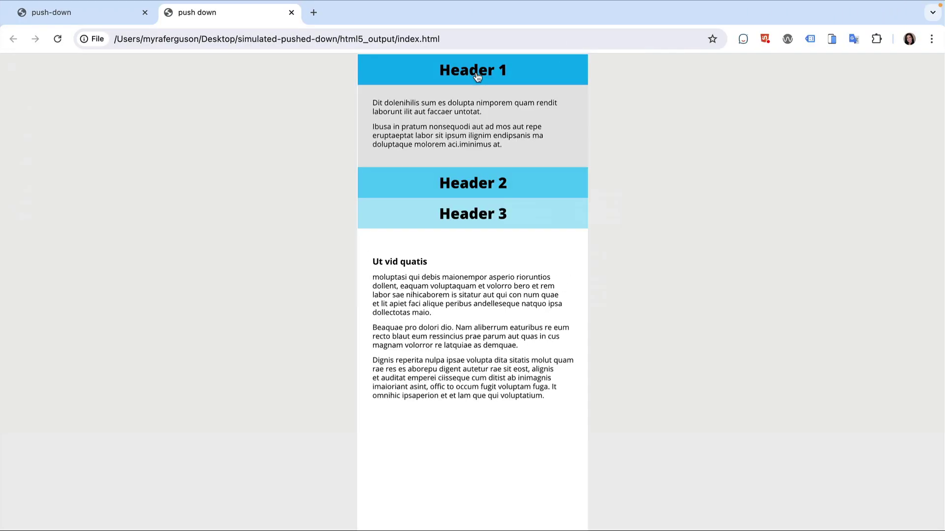
{"action": "left_click", "coordinate": [513, 169]}
{"action": "left_click", "coordinate": [521, 254]}
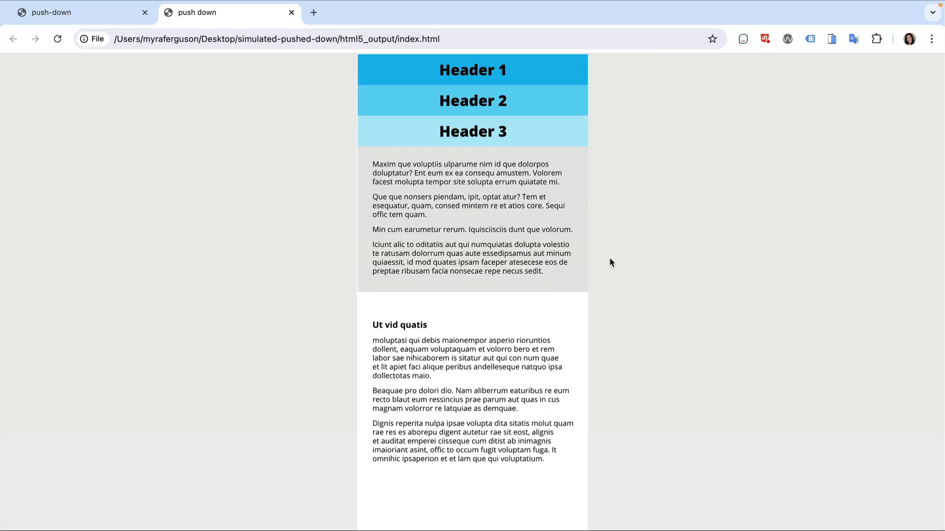
{"action": "scroll", "coordinate": [609, 258], "scroll_direction": "down", "scroll_amount": 1}
{"action": "scroll", "coordinate": [609, 258], "scroll_direction": "down", "scroll_amount": 3}
{"action": "scroll", "coordinate": [610, 258], "scroll_direction": "down", "scroll_amount": 2}
{"action": "scroll", "coordinate": [609, 262], "scroll_direction": "down", "scroll_amount": 1}
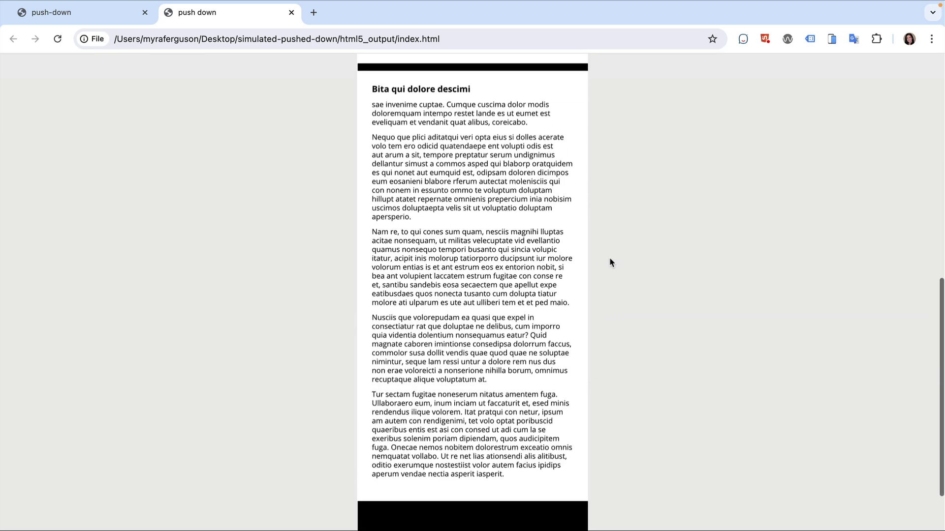
{"action": "scroll", "coordinate": [609, 263], "scroll_direction": "up", "scroll_amount": 2}
{"action": "scroll", "coordinate": [610, 262], "scroll_direction": "up", "scroll_amount": 2}
{"action": "scroll", "coordinate": [611, 262], "scroll_direction": "up", "scroll_amount": 2}
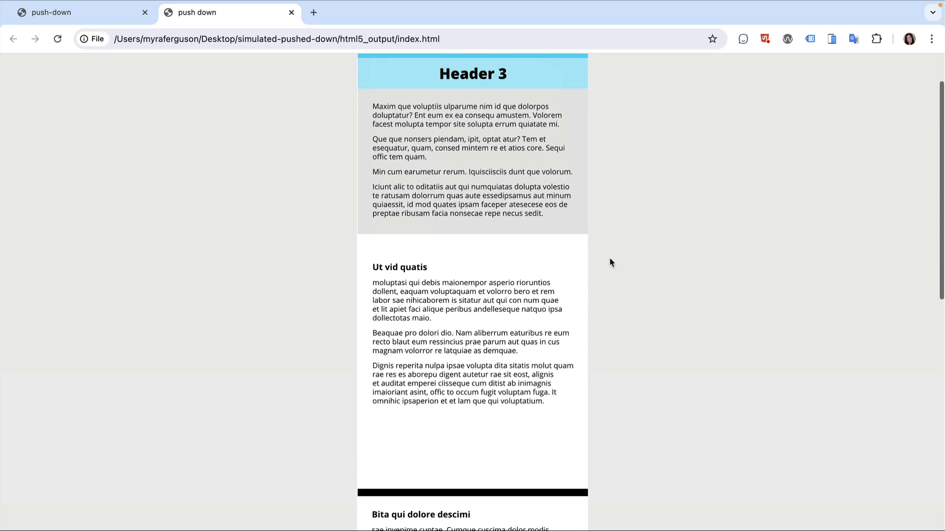
{"action": "scroll", "coordinate": [610, 262], "scroll_direction": "up", "scroll_amount": 1}
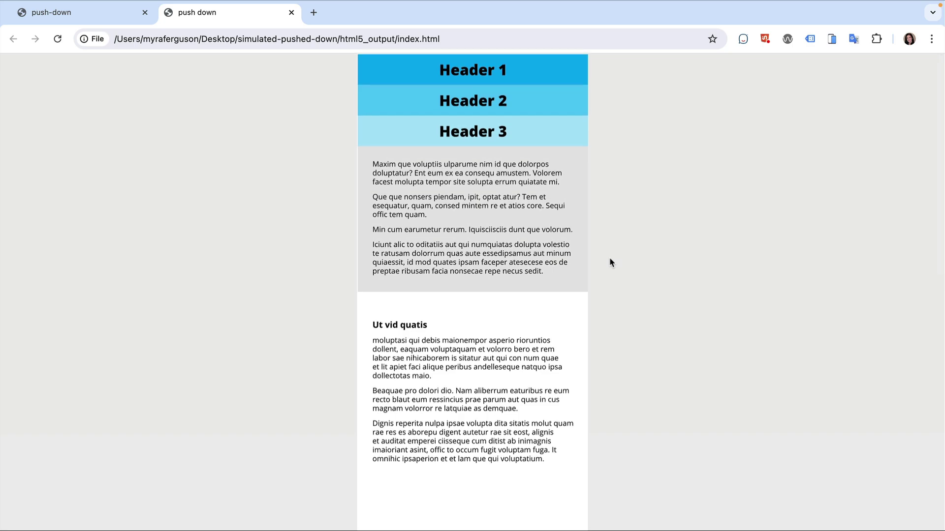